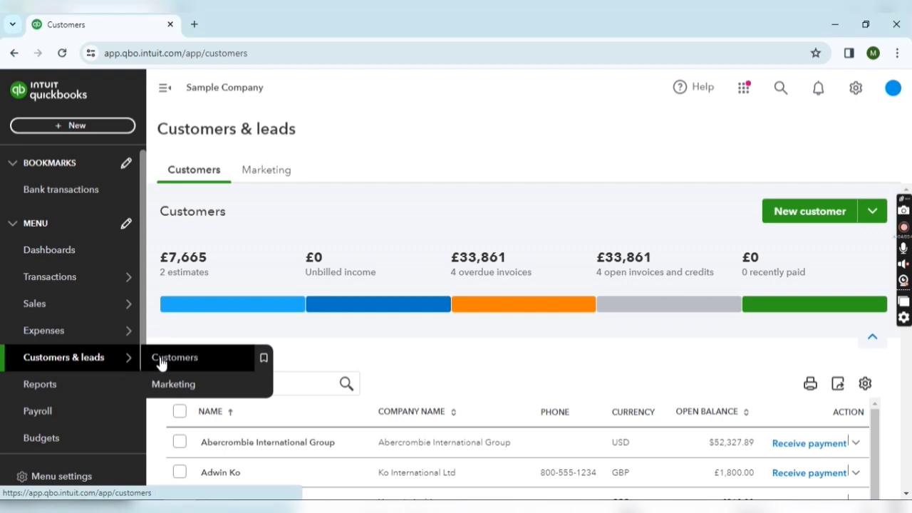
Open the customer list, then the Chadha's Consultants record, and view its available new transaction types.
click(160, 360)
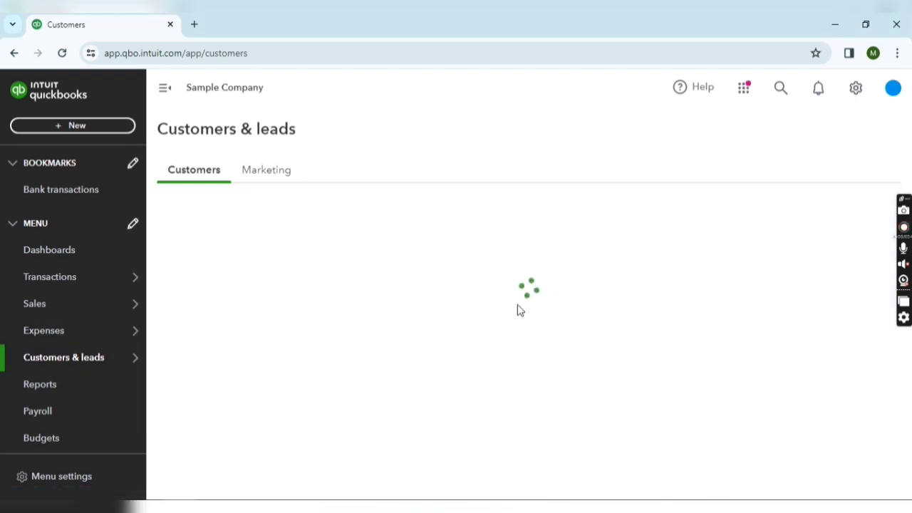
scroll(413, 342, down, 2)
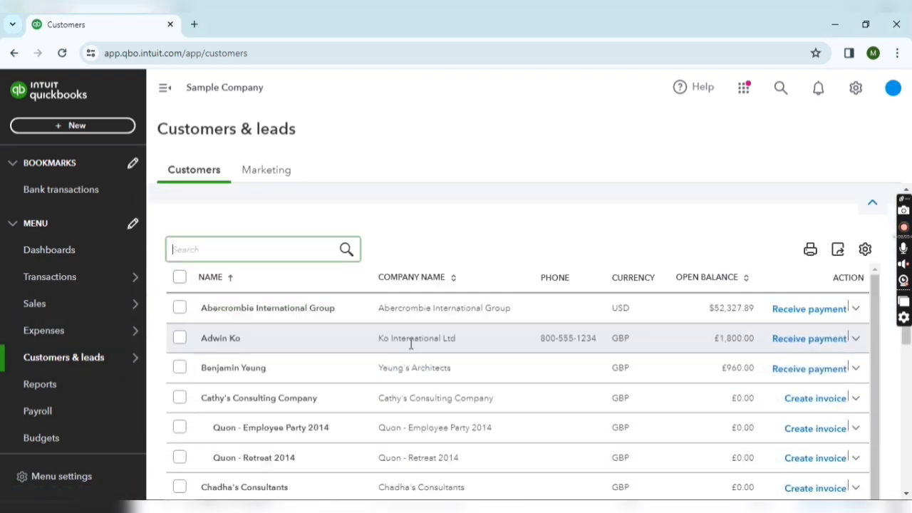
scroll(416, 385, down, 2)
scroll(417, 349, up, 2)
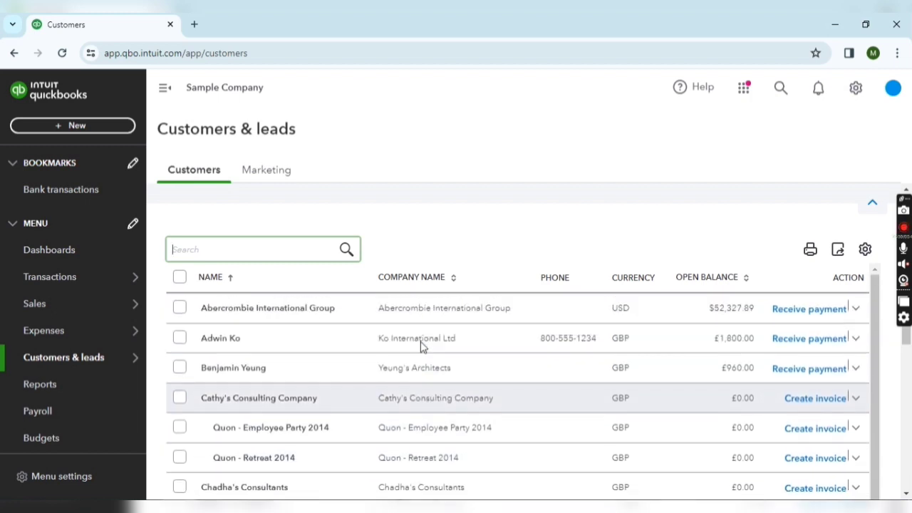
scroll(421, 346, down, 4)
click(419, 365)
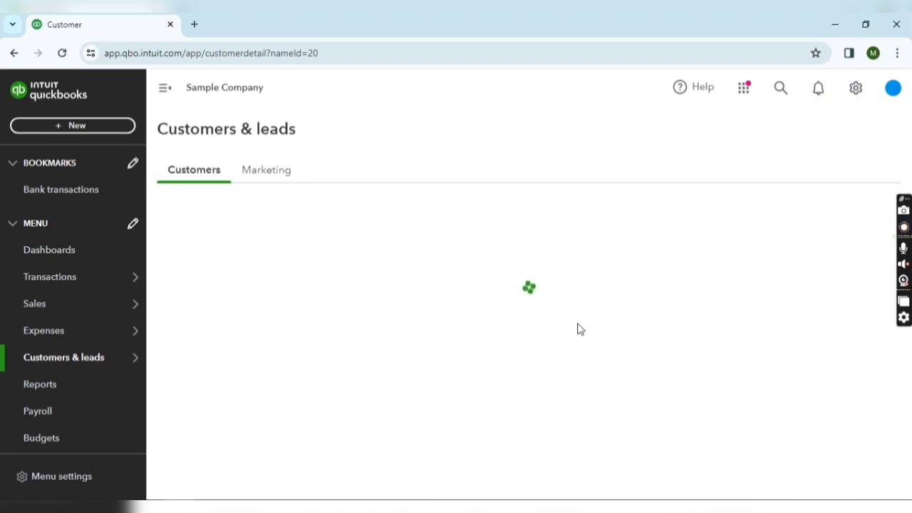
click(809, 208)
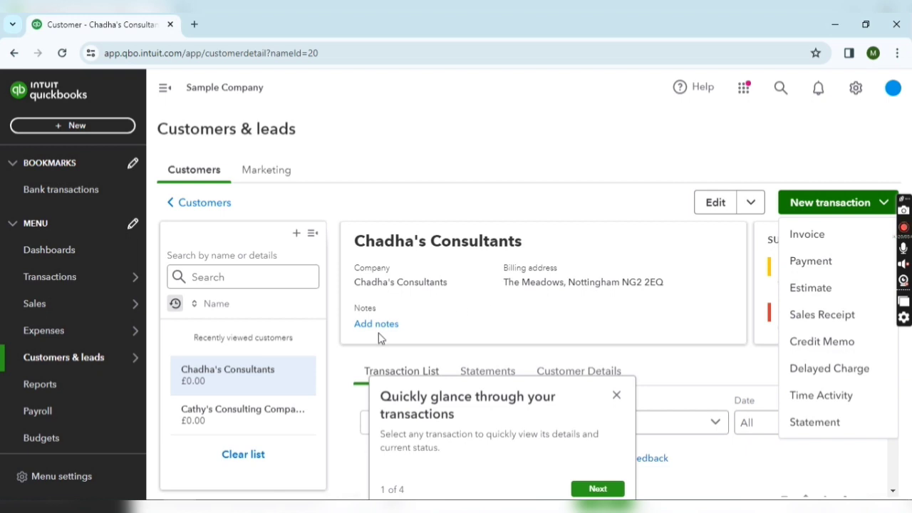
Start a new invoice and add a new customer to it with the display name ABC CUSTOMER.
click(27, 128)
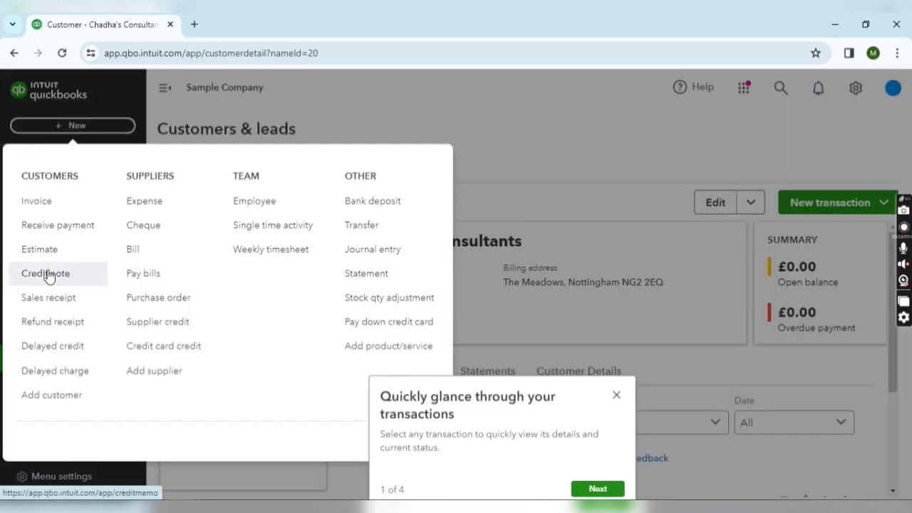
click(40, 209)
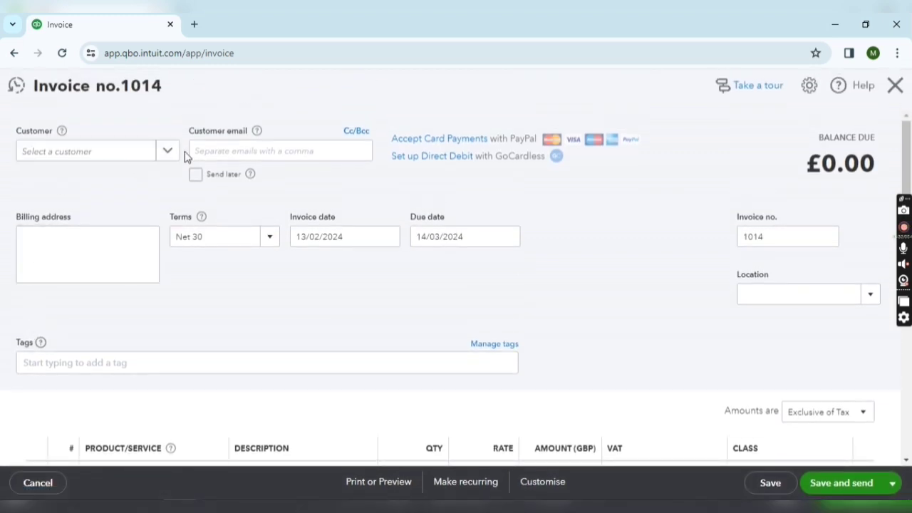
click(171, 153)
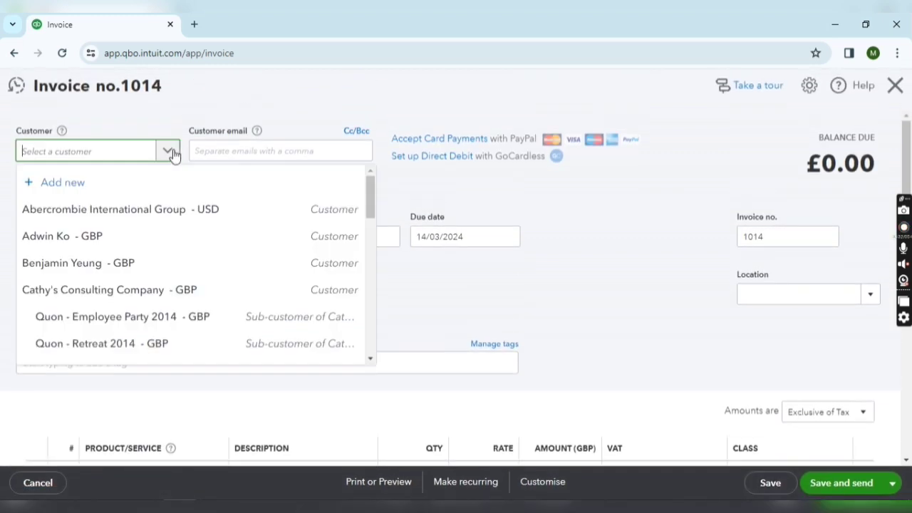
click(142, 186)
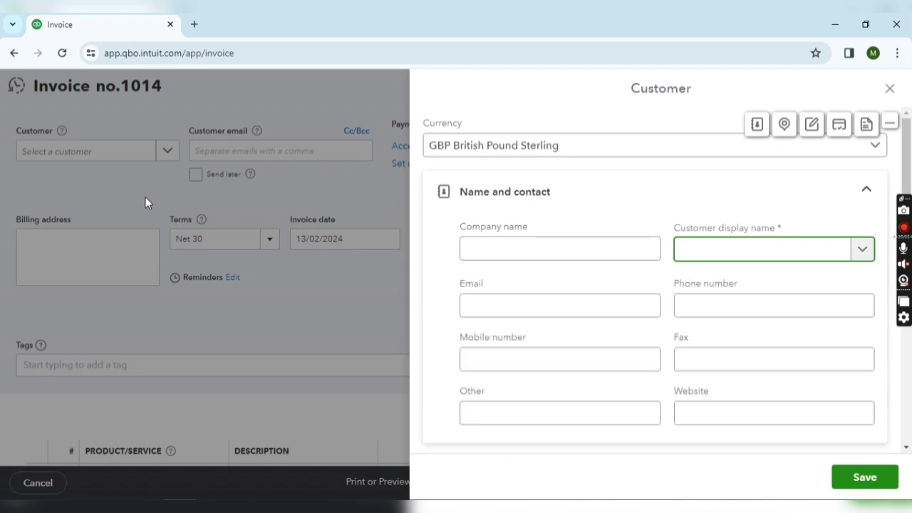
text(ABC CUSTOMER)
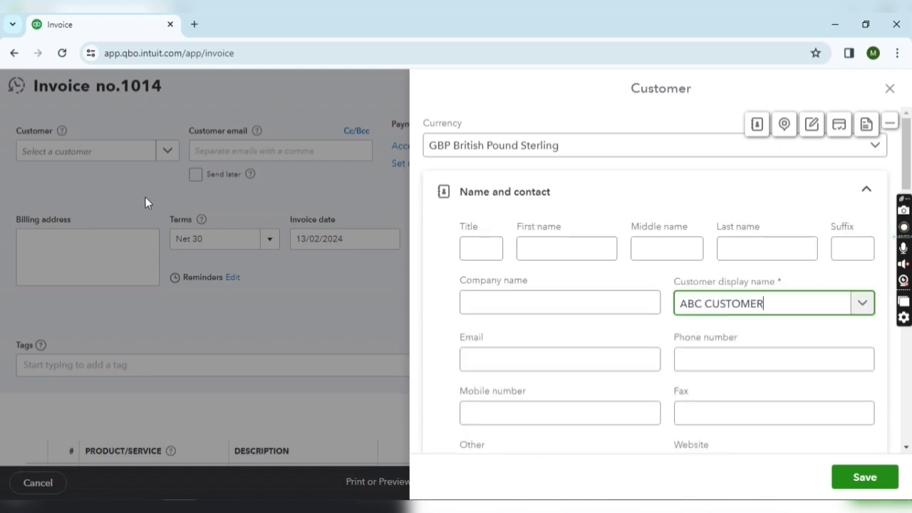
click(839, 476)
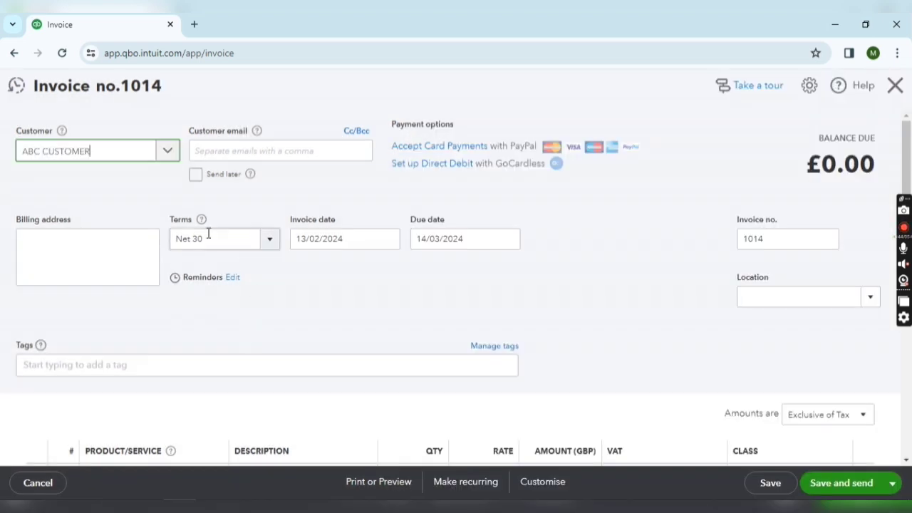
Choose the existing sales item for the invoice's first line and enter the description SALES.
scroll(289, 302, down, 2)
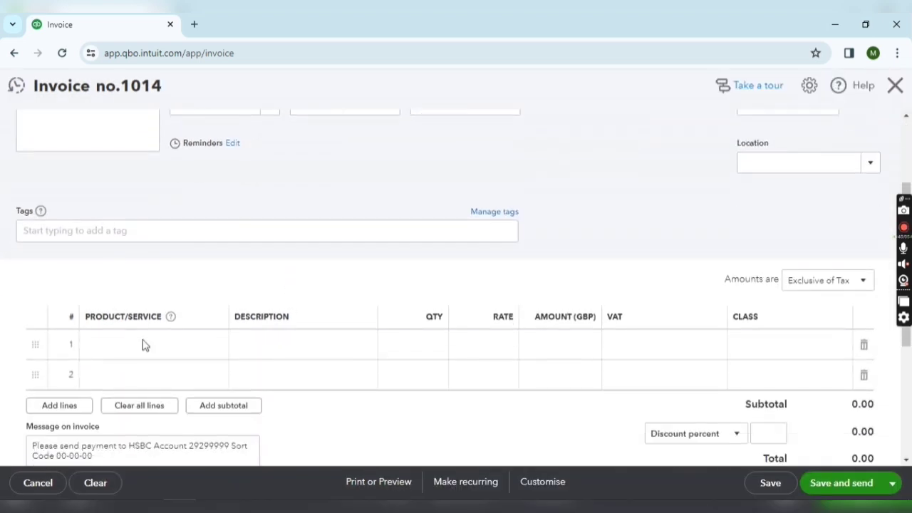
click(146, 355)
text(SALES)
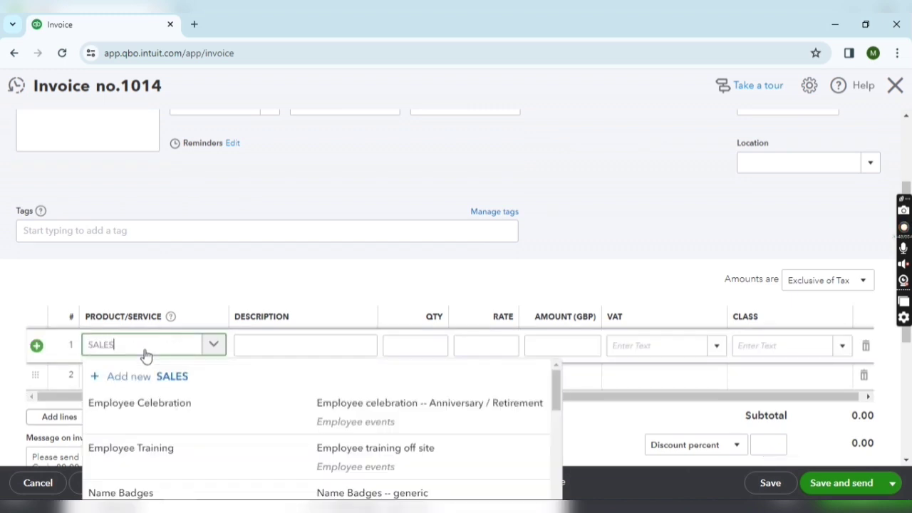
click(140, 401)
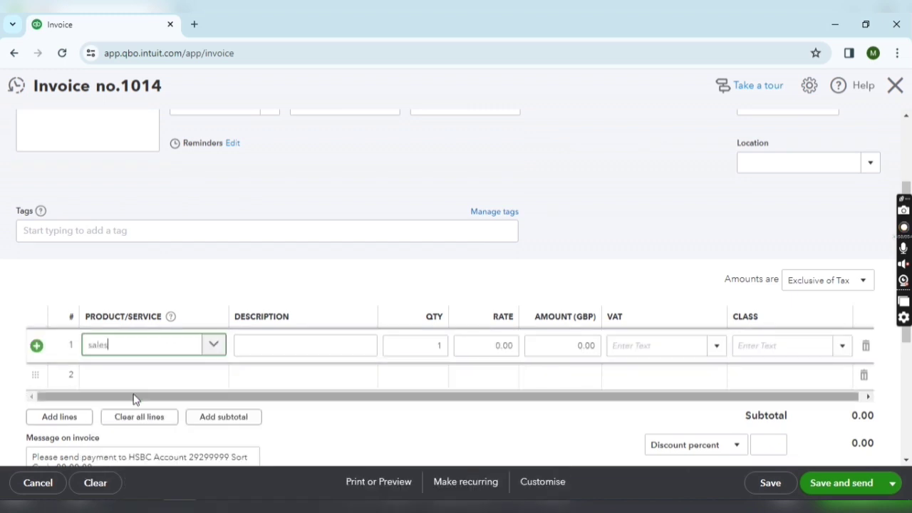
text(SALES)
key(Tab)
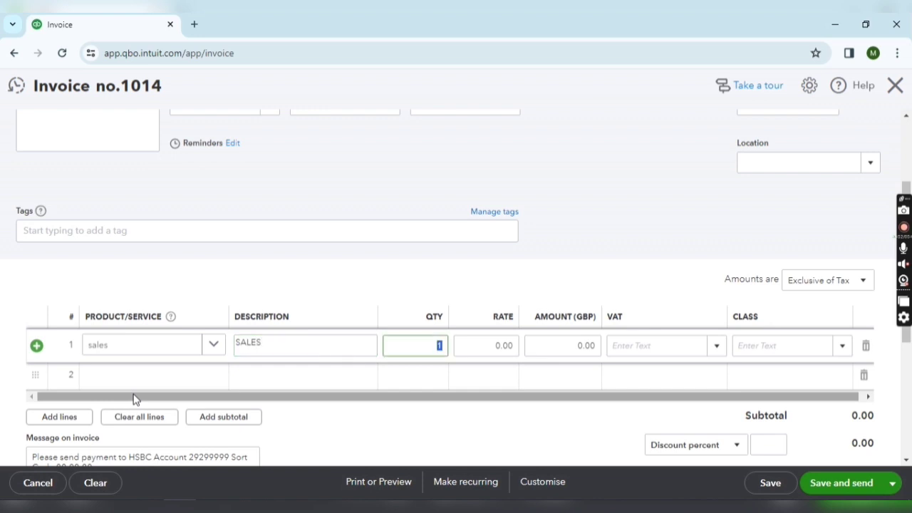
Set the invoice line's rate to 50 and its VAT to 20.0% S.
key(Tab)
key(Tab)
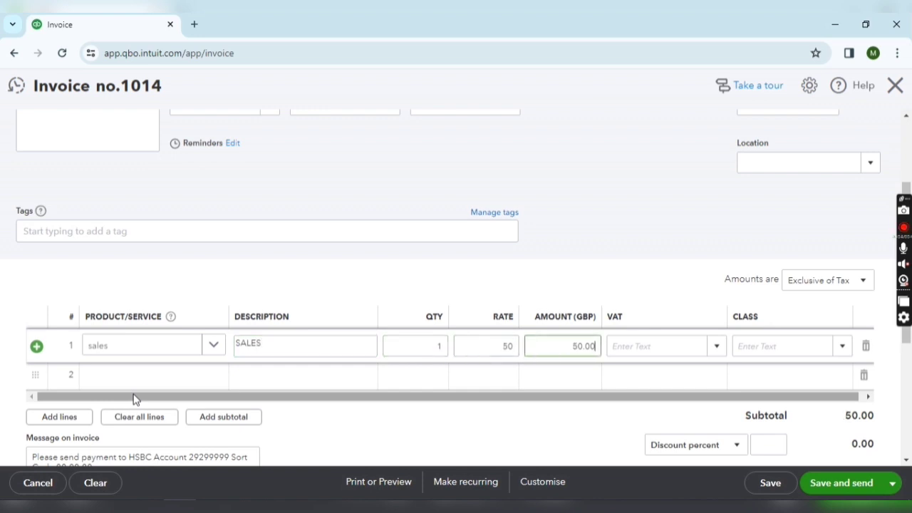
key(Tab)
text(20)
key(Tab)
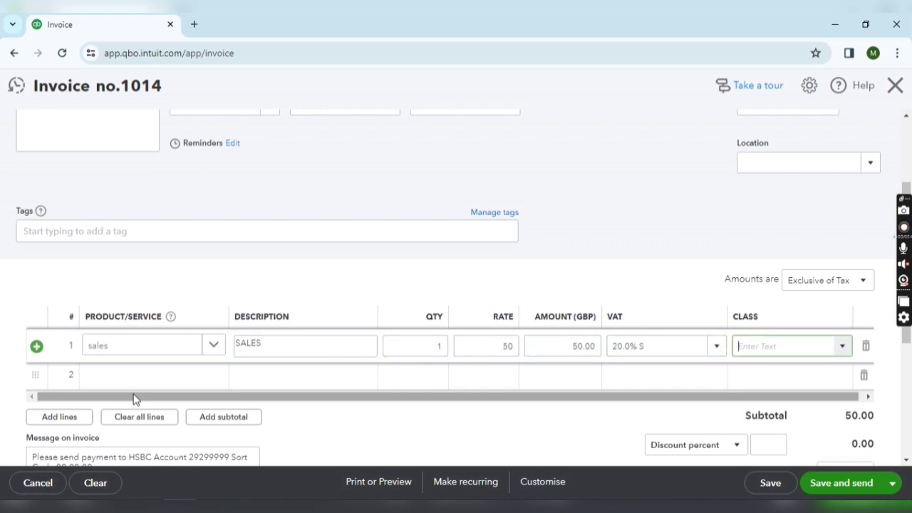
Check the invoice totals, then save and close the invoice.
scroll(328, 401, down, 1)
scroll(351, 388, down, 3)
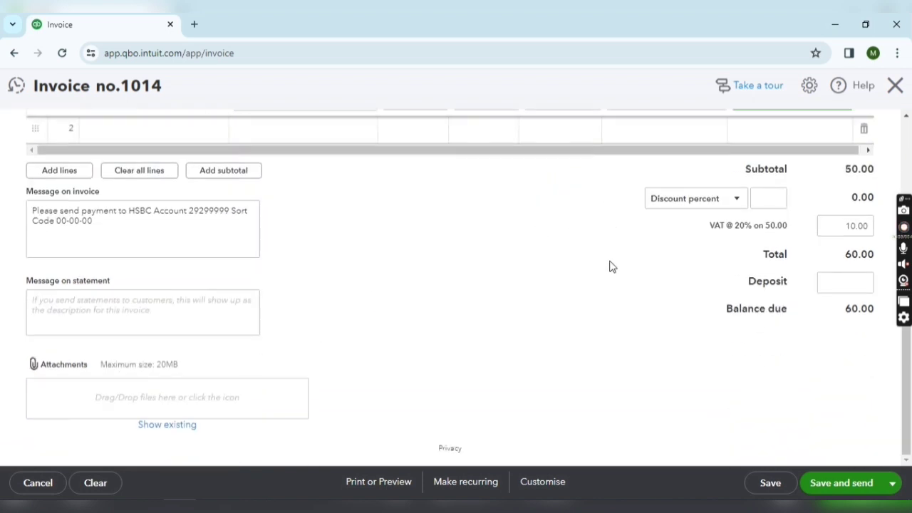
scroll(429, 323, up, 6)
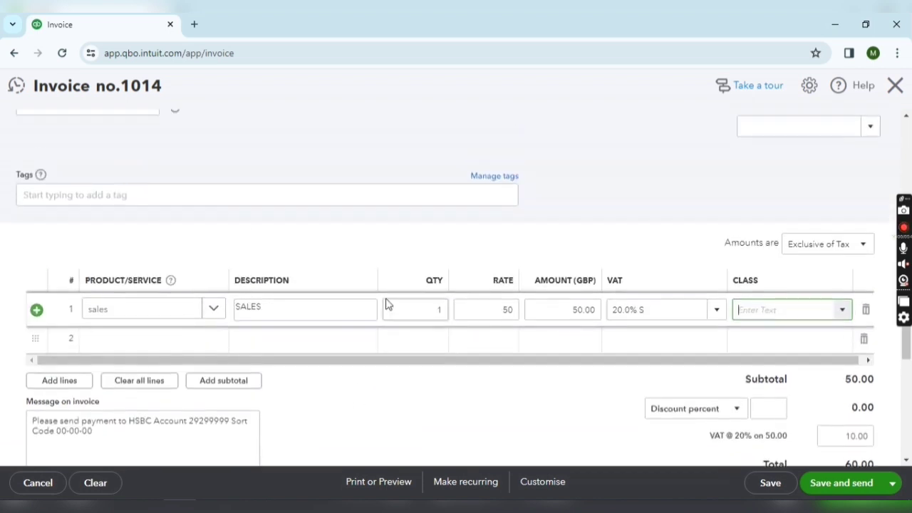
click(893, 484)
click(842, 420)
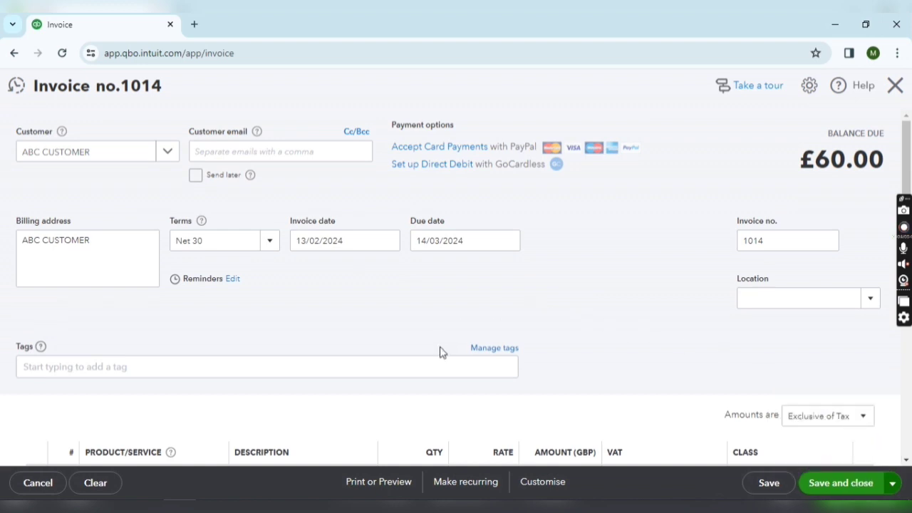
scroll(439, 351, down, 1)
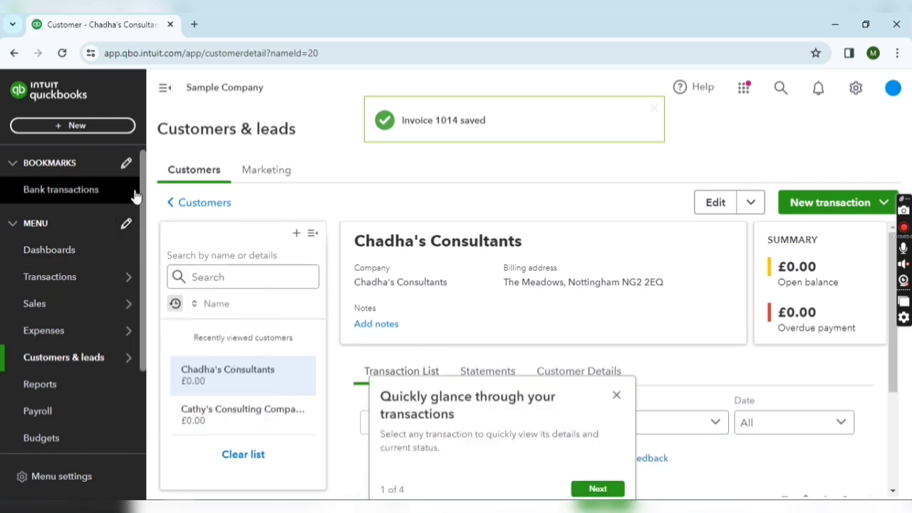
Start a new credit note and choose ABC CUSTOMER as its customer.
click(121, 126)
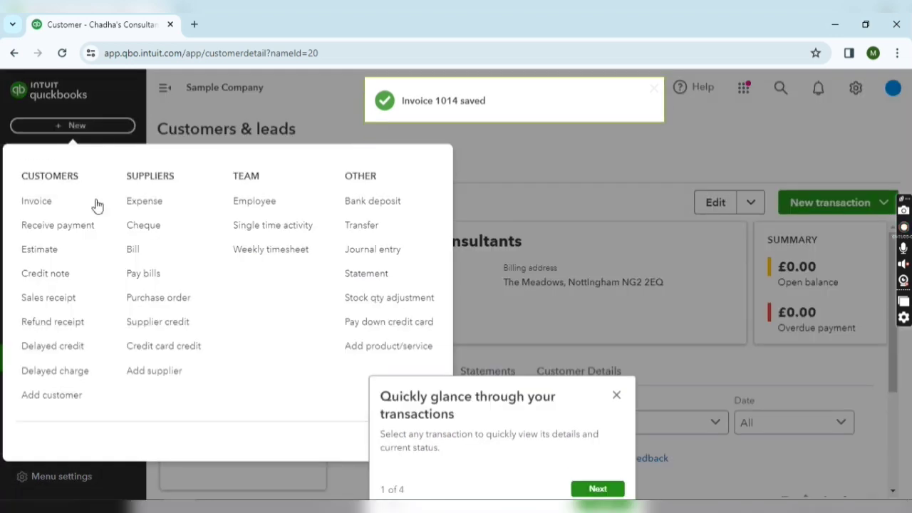
click(64, 278)
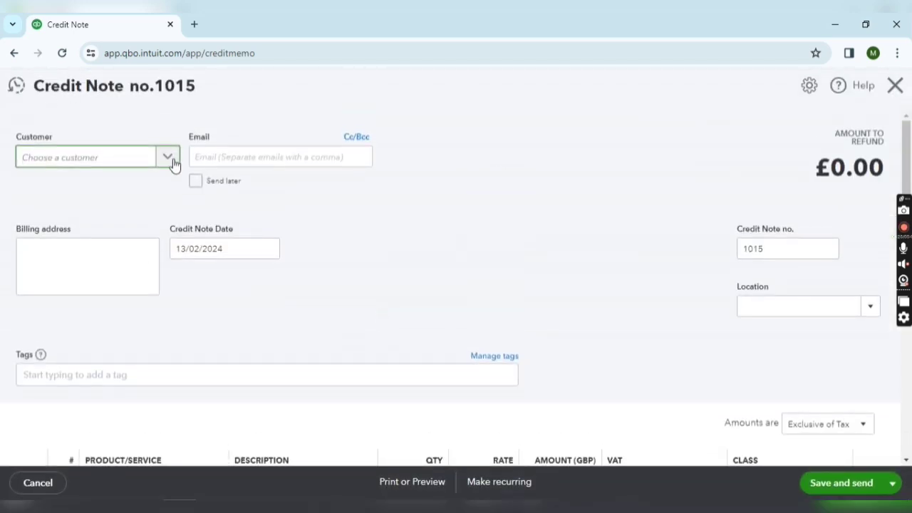
click(171, 162)
click(116, 218)
scroll(189, 314, down, 1)
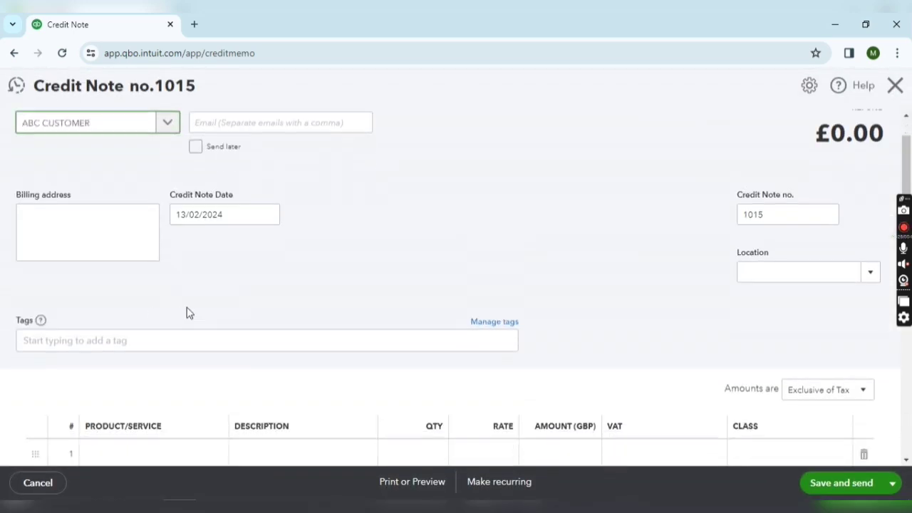
Choose the existing sales item for the credit note's first line and enter the description SALES RETURN.
scroll(189, 313, down, 1)
click(145, 426)
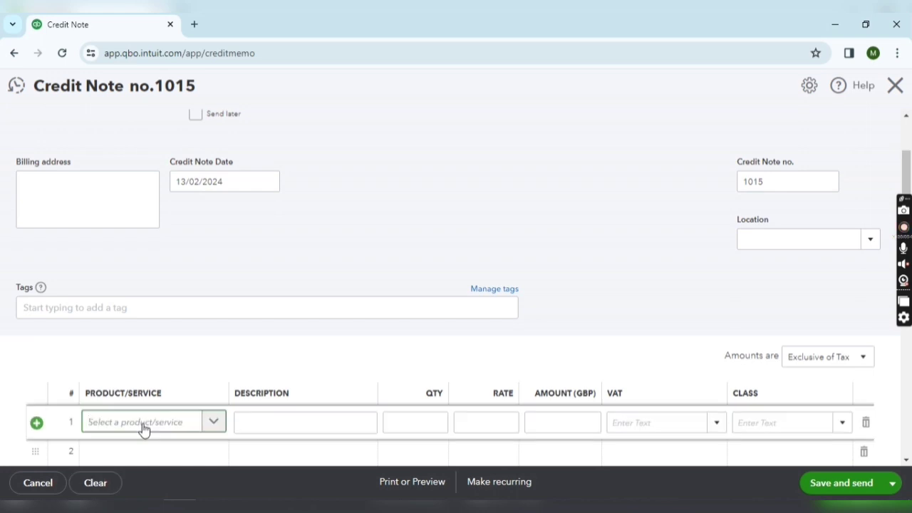
text(SALES)
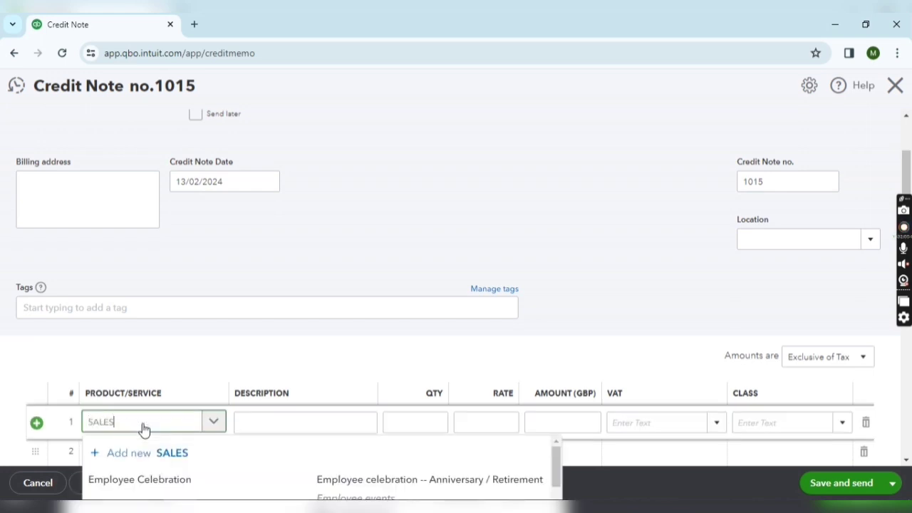
key(Down)
key(Down)
key(Tab)
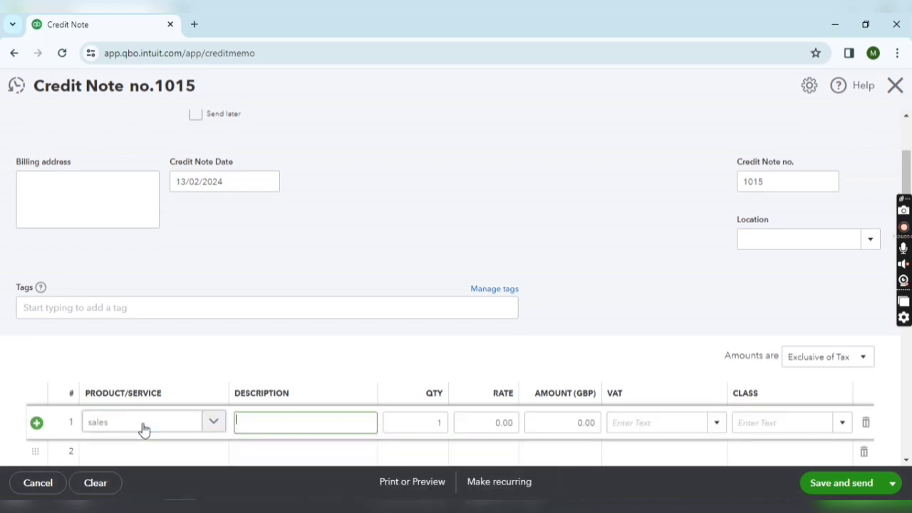
text(SALES RETUR)
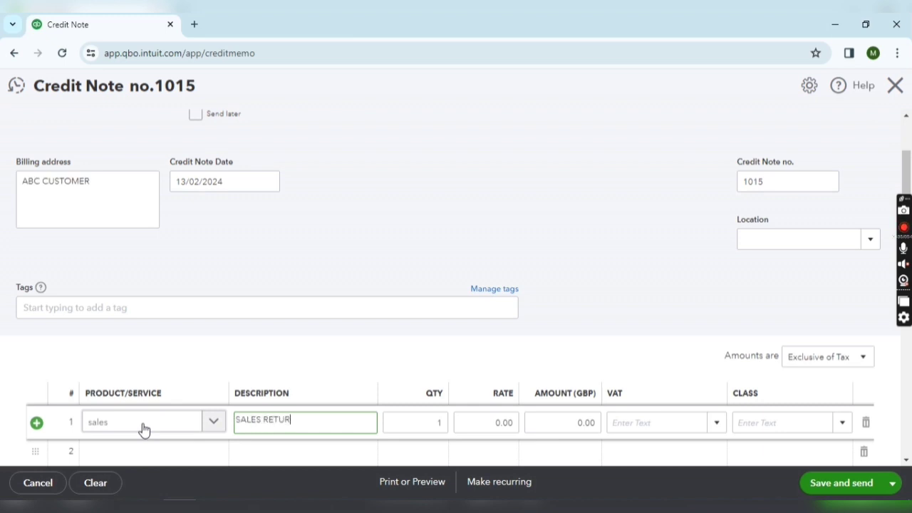
text(N)
Set the credit note line's rate to 20 and its VAT to 20.0% S.
key(Tab)
key(Tab)
text(20)
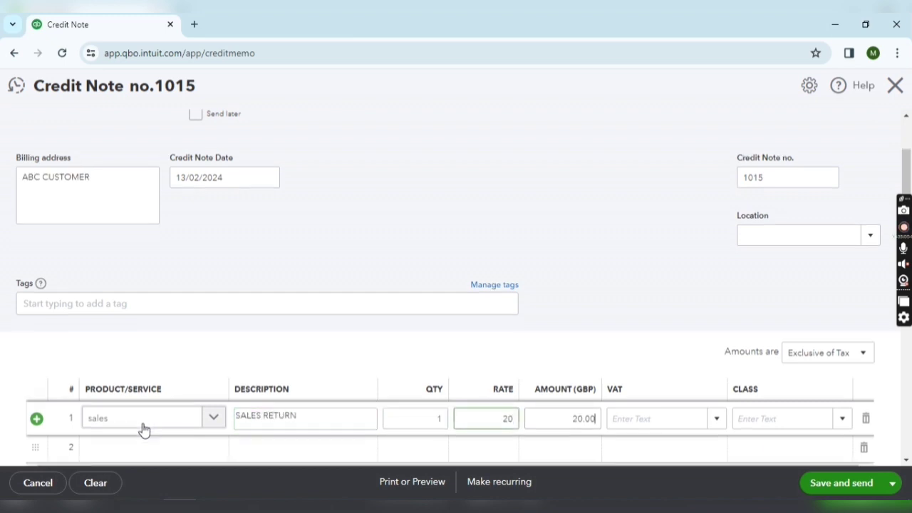
key(Tab)
scroll(686, 401, down, 3)
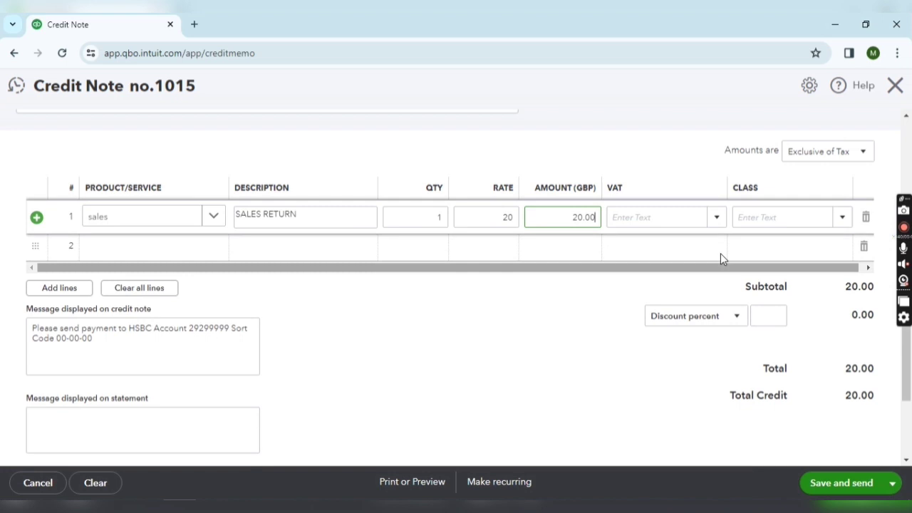
click(717, 217)
click(676, 318)
scroll(775, 399, down, 2)
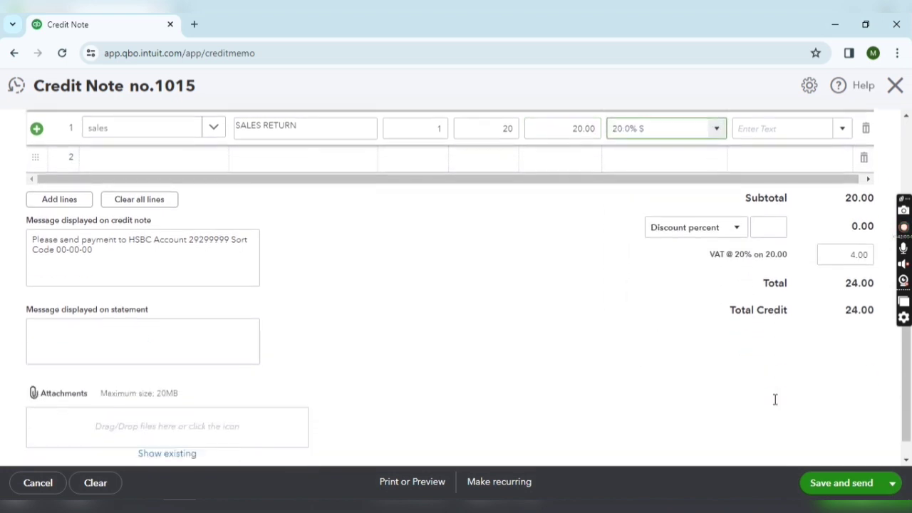
Save and close the credit note and return to the customer list.
click(893, 484)
click(864, 459)
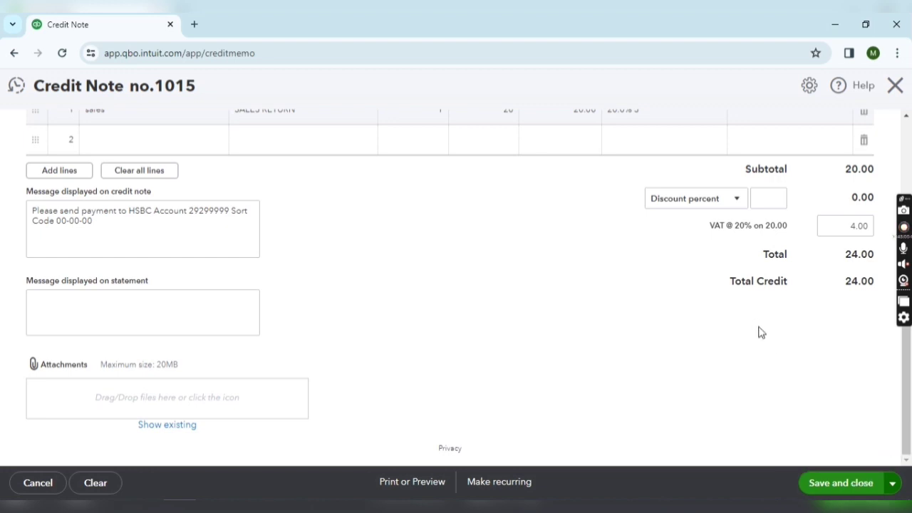
click(849, 483)
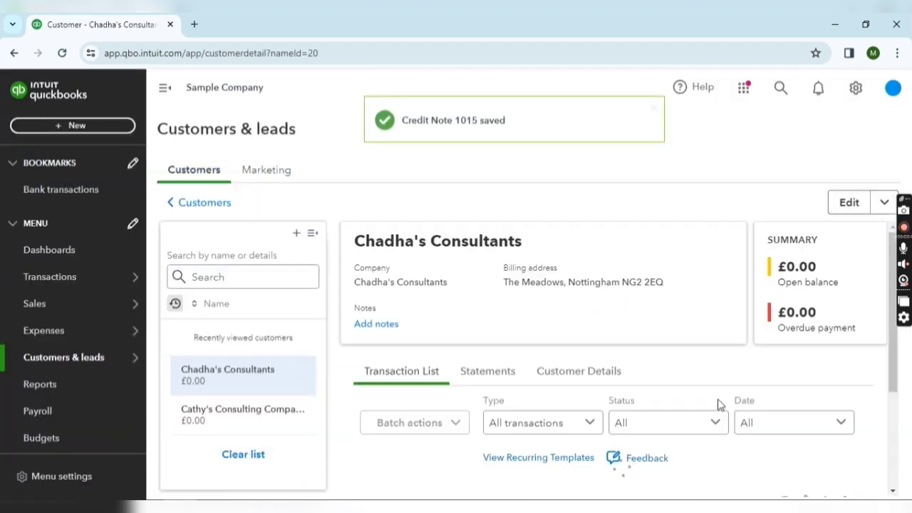
scroll(362, 375, down, 1)
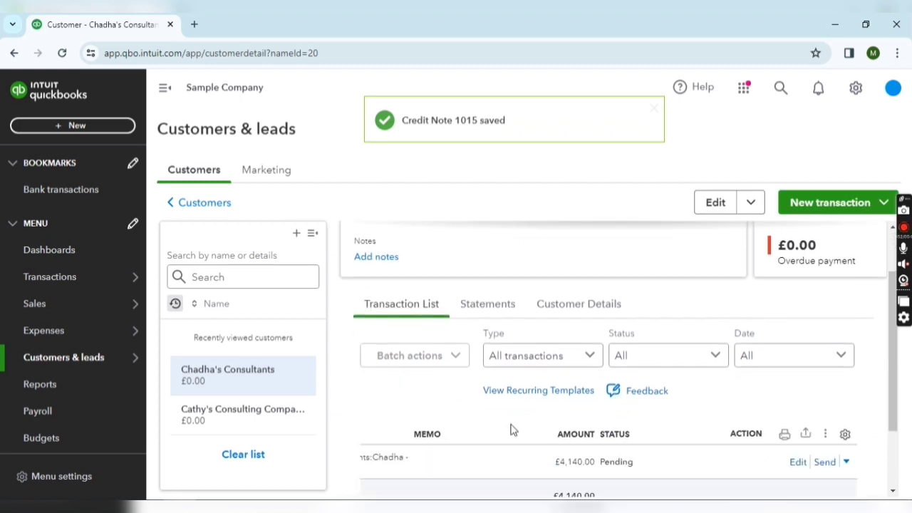
click(227, 208)
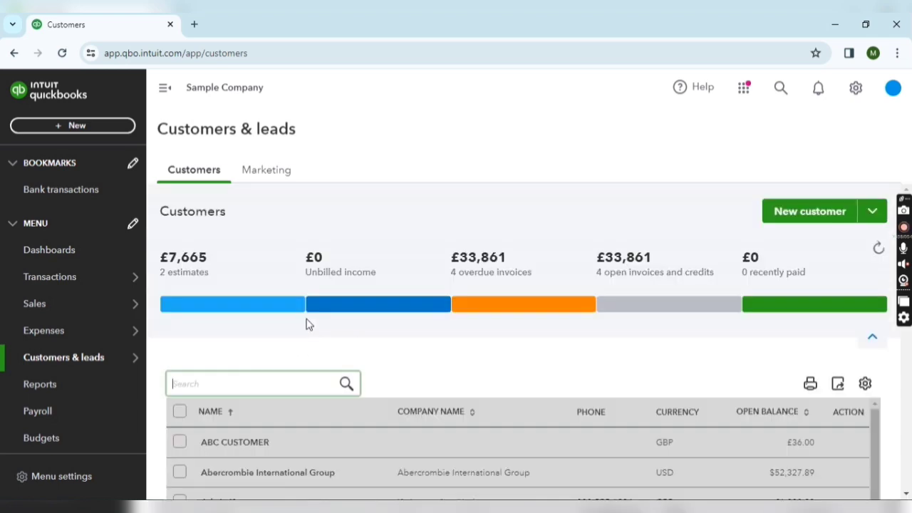
Open ABC CUSTOMER's record, show its transaction list and dismiss the introductory tip.
scroll(306, 356, down, 2)
click(255, 316)
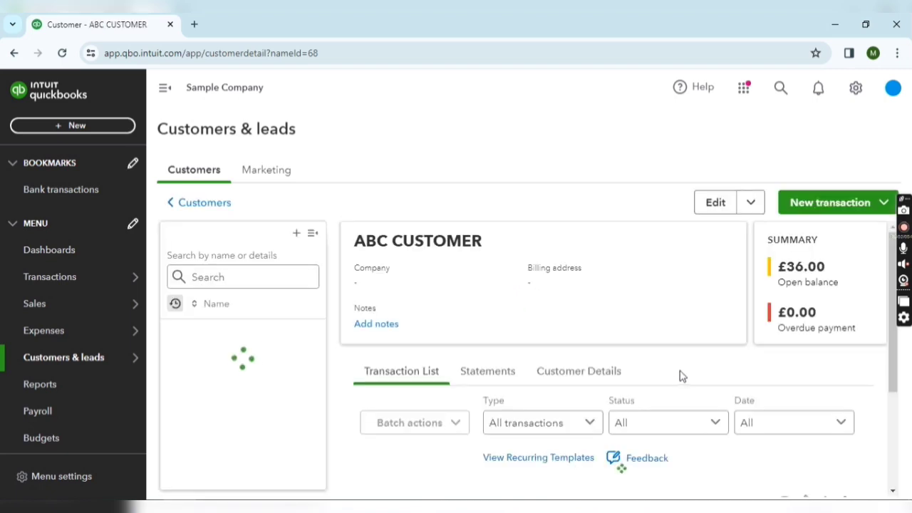
scroll(680, 375, down, 1)
scroll(464, 449, down, 2)
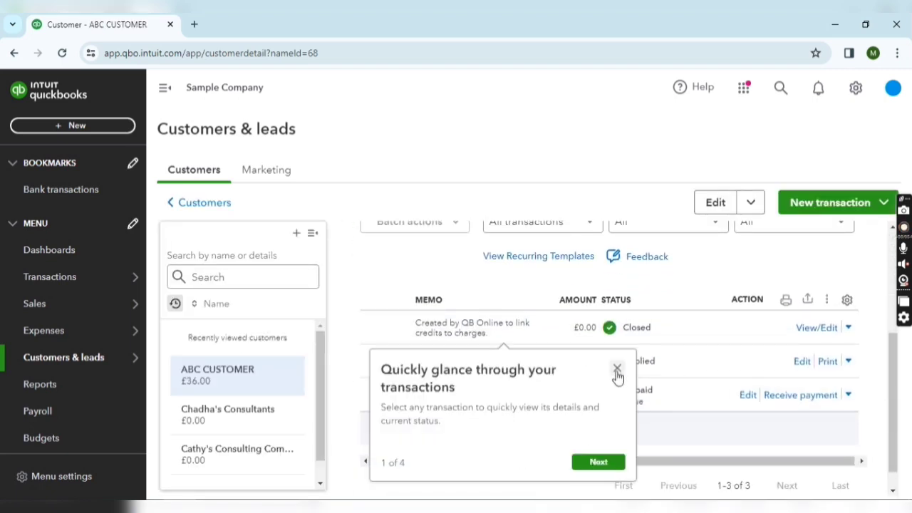
click(617, 370)
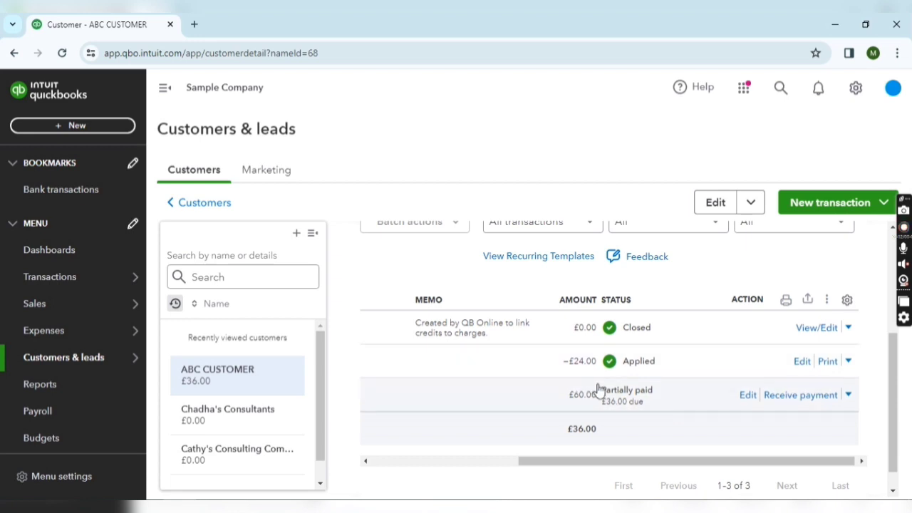
Delete the automatically created zero-amount transaction that links the credit note to the invoice.
click(847, 329)
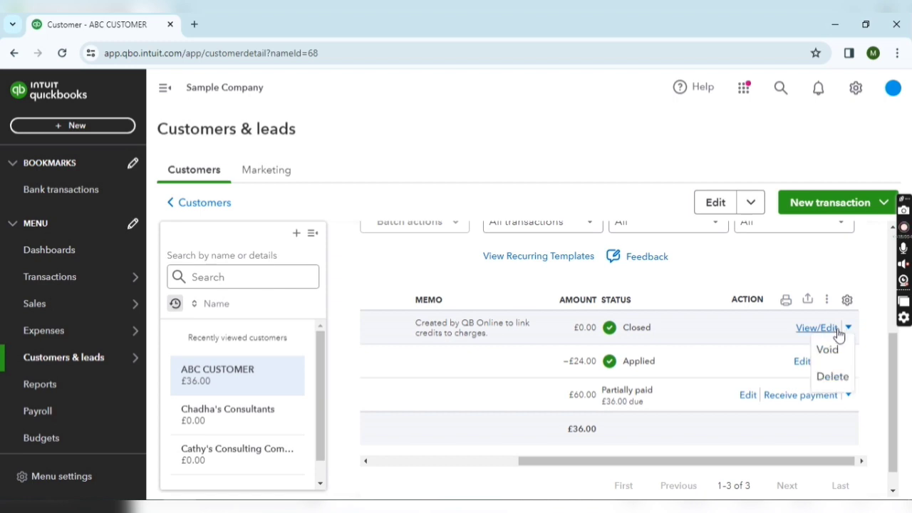
click(831, 376)
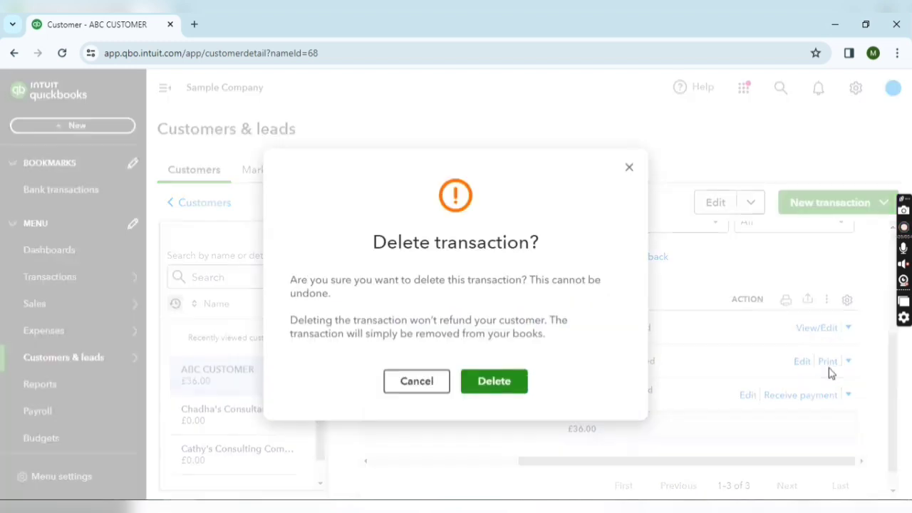
click(519, 377)
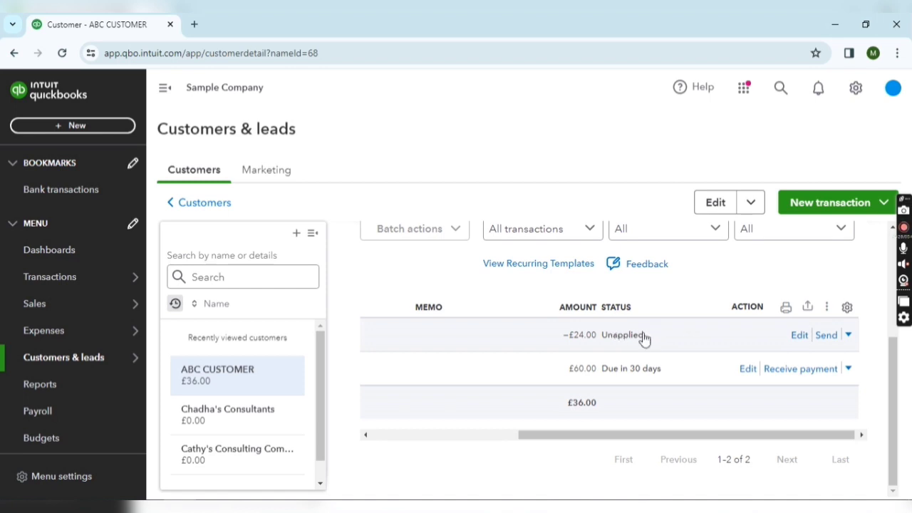
Start receiving payment for ABC CUSTOMER's £60.00 invoice and show the outstanding invoice together with its available credit note.
click(848, 336)
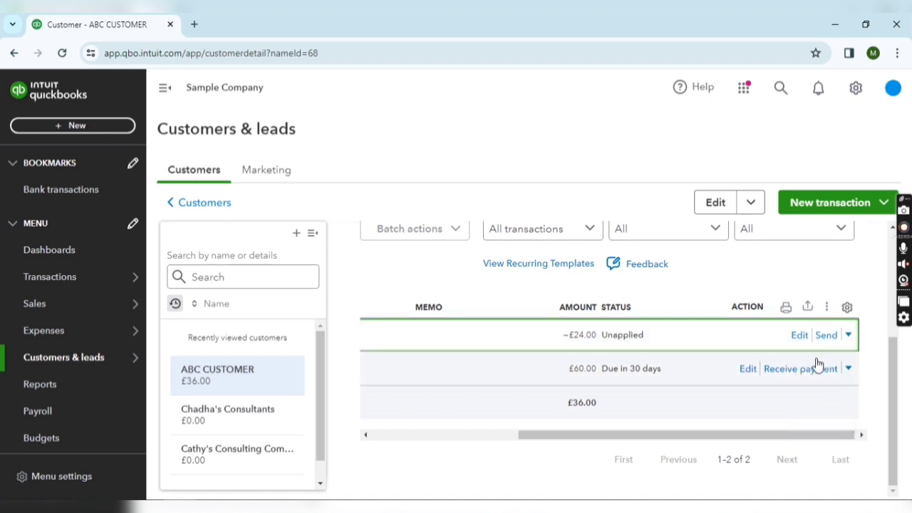
click(805, 370)
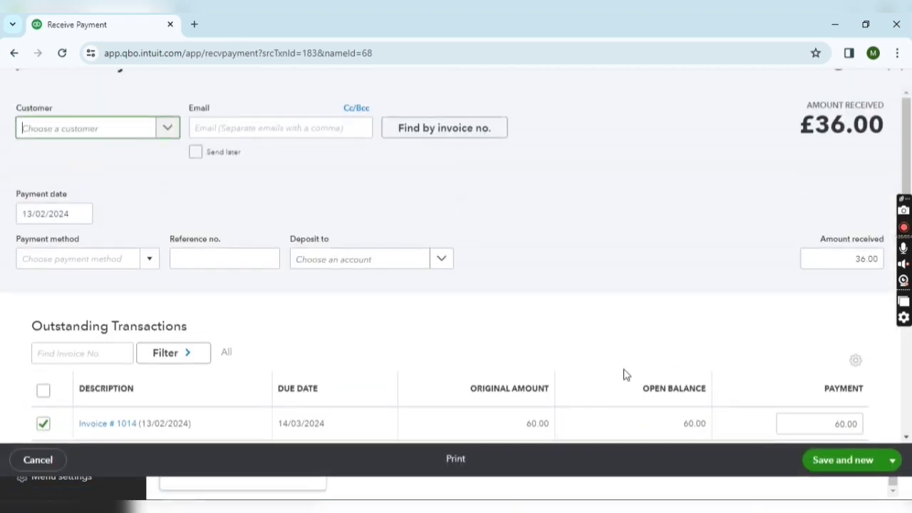
scroll(278, 226, down, 5)
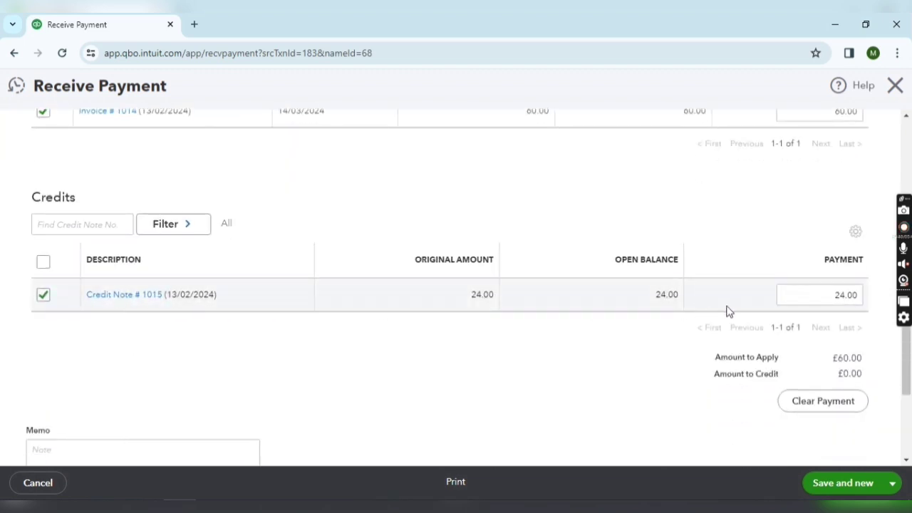
scroll(722, 309, up, 1)
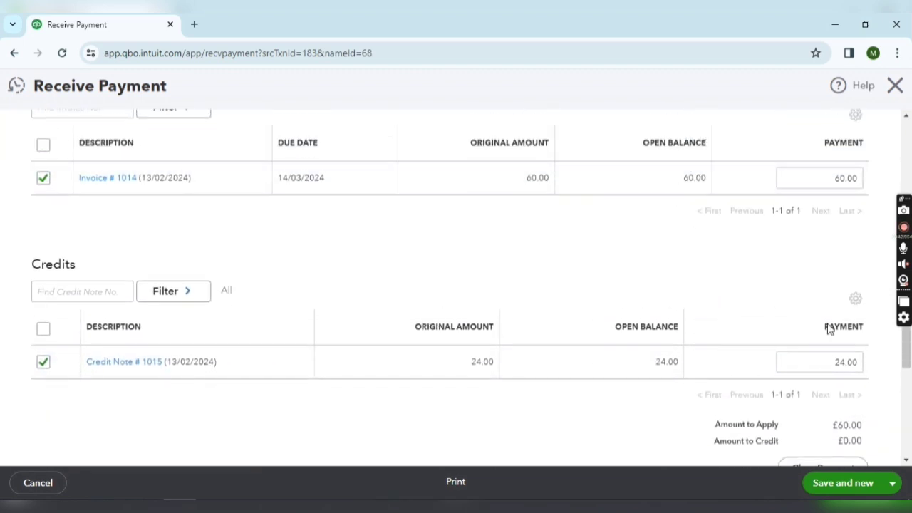
Set the outstanding invoice's payment amount to 24 to match the credit note.
click(830, 361)
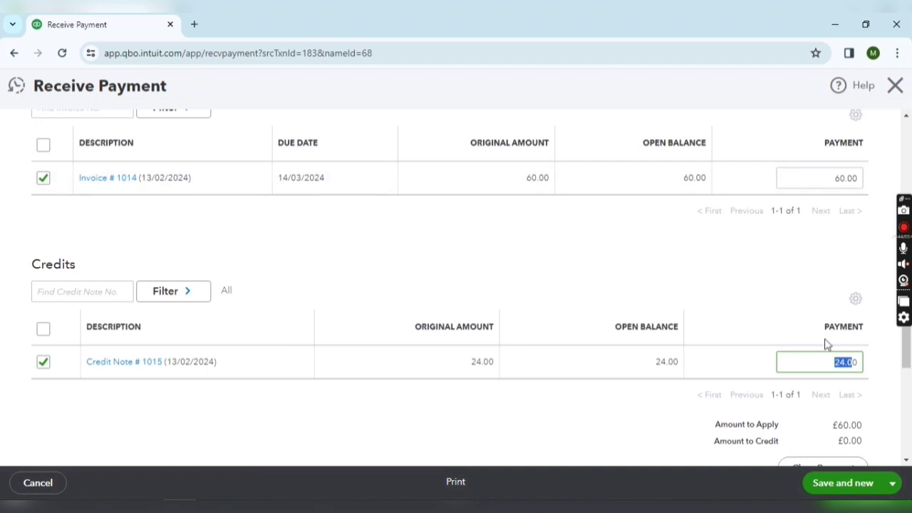
click(816, 178)
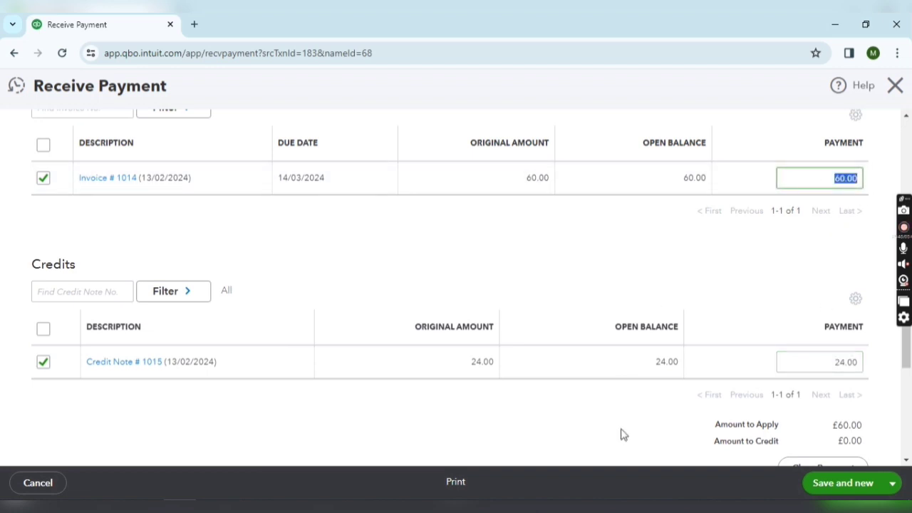
scroll(635, 391, up, 2)
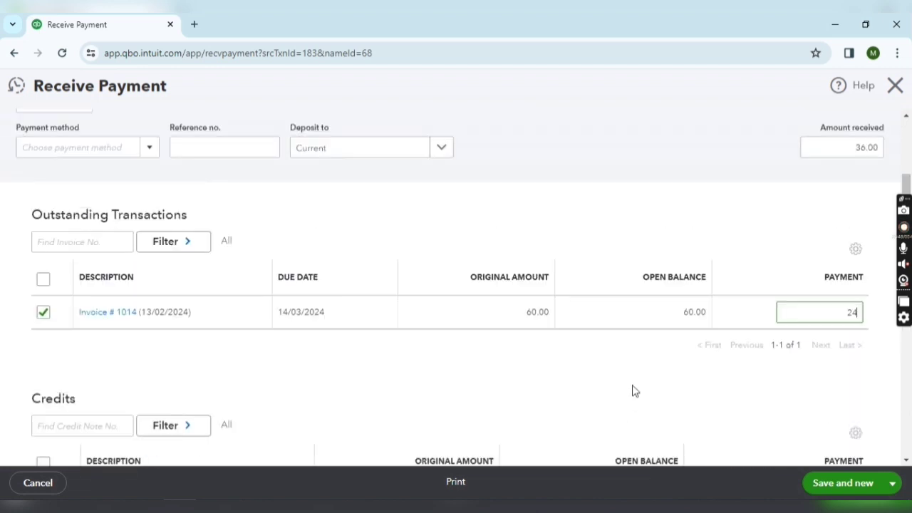
key(Tab)
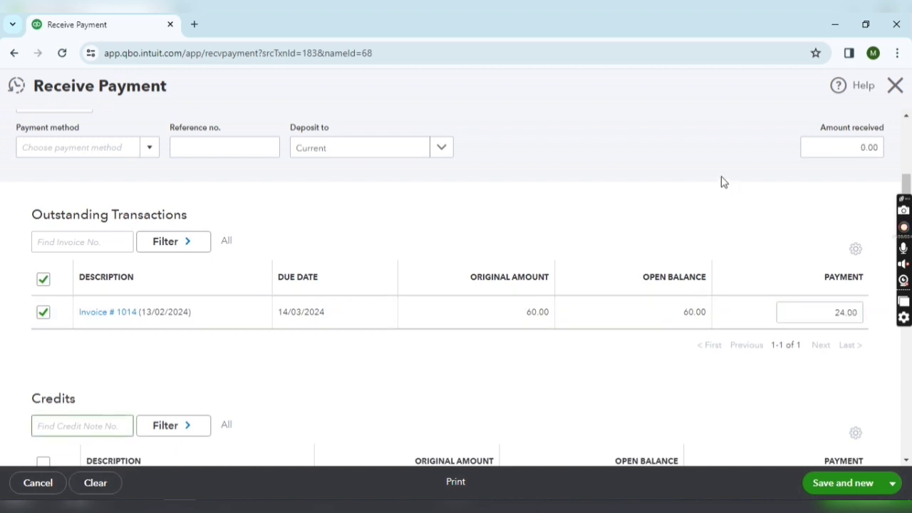
Check the payment amounts of the invoice and the credit note, and save and close the payment.
scroll(802, 219, down, 1)
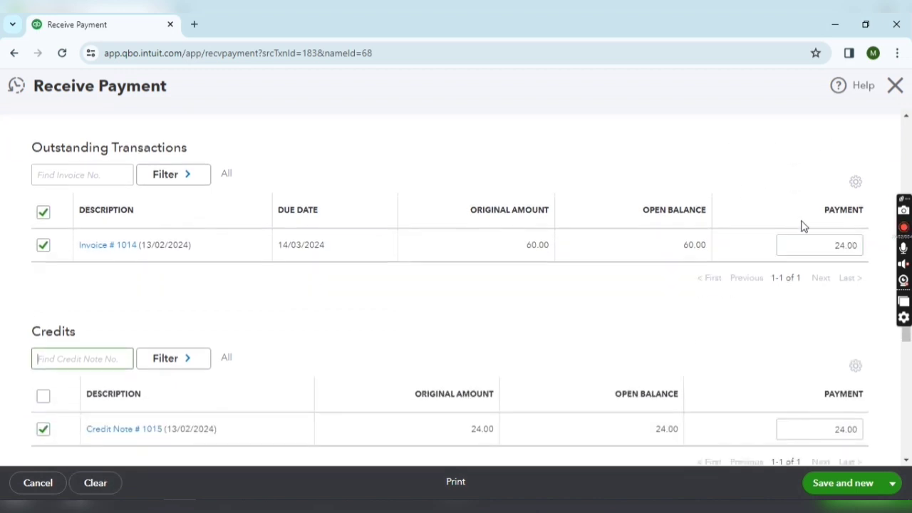
click(824, 249)
scroll(834, 278, down, 1)
scroll(838, 288, down, 1)
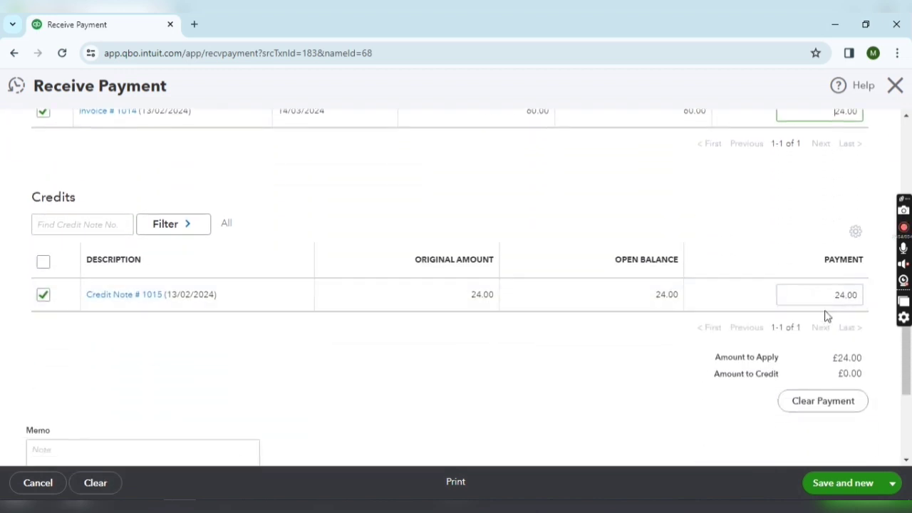
scroll(882, 336, up, 1)
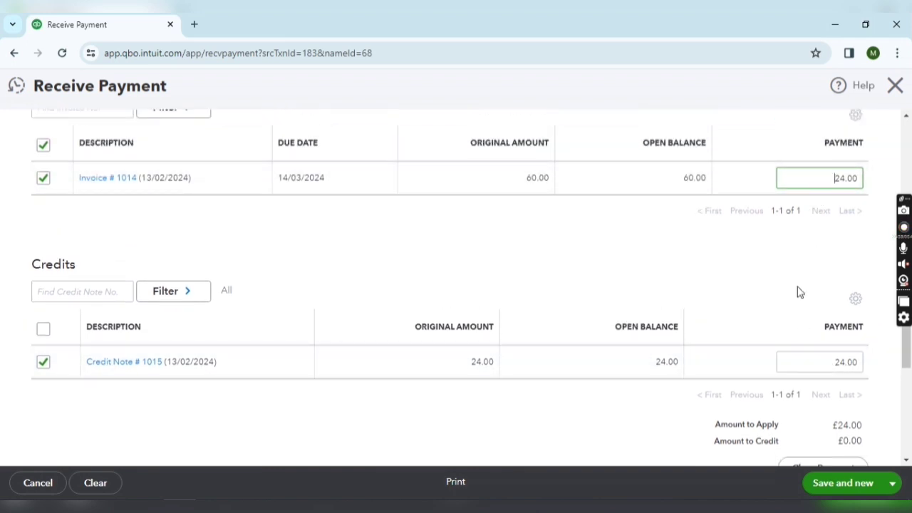
click(892, 483)
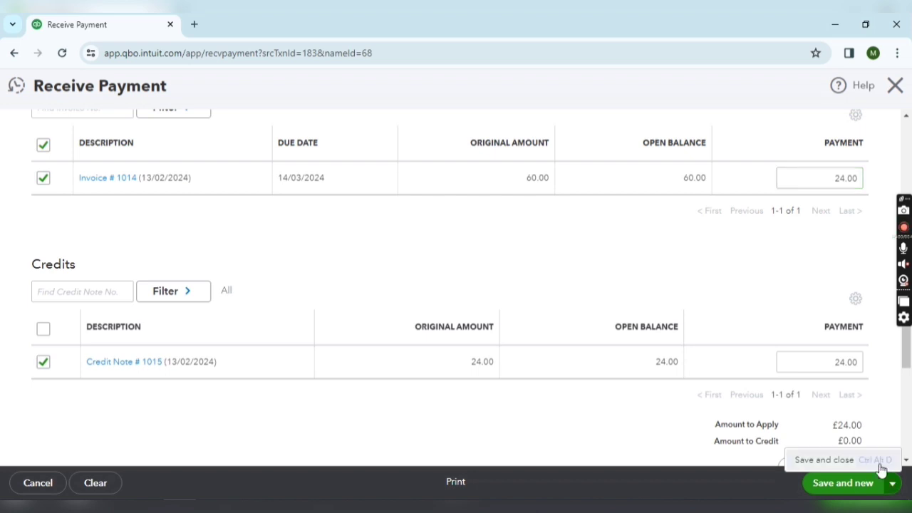
click(878, 464)
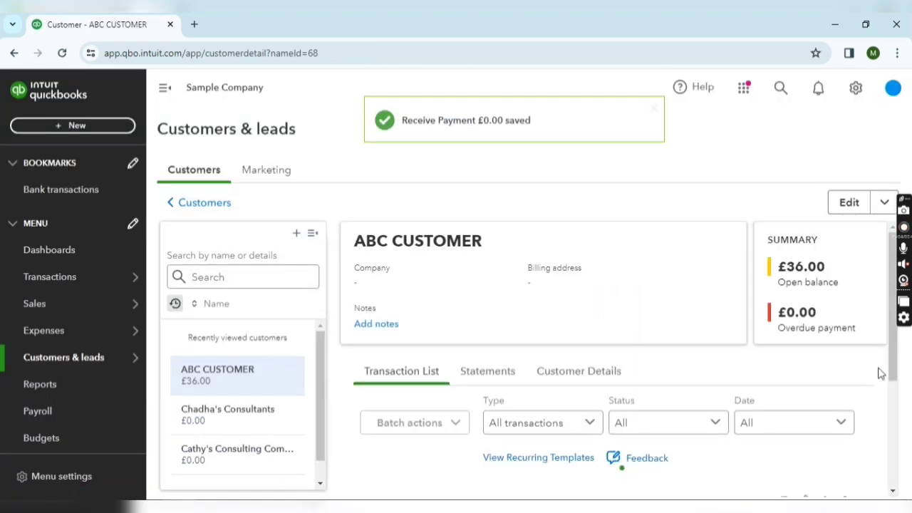
Review the invoice, credit note and payment statuses in the transaction list and the actions available for the zero-amount payment.
scroll(662, 409, down, 3)
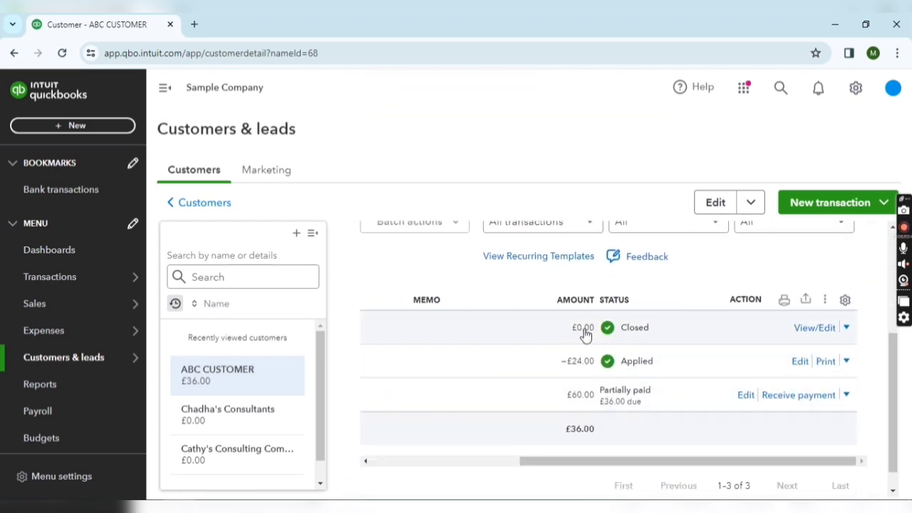
click(847, 328)
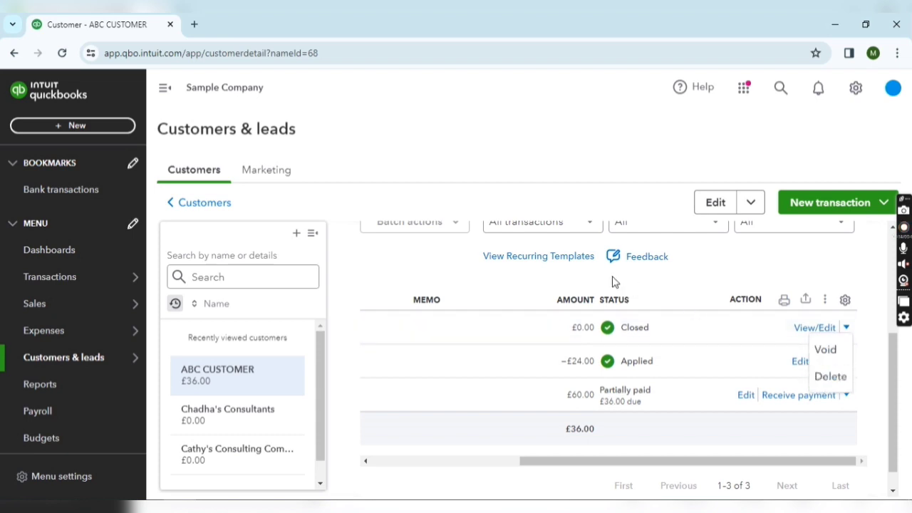
click(668, 289)
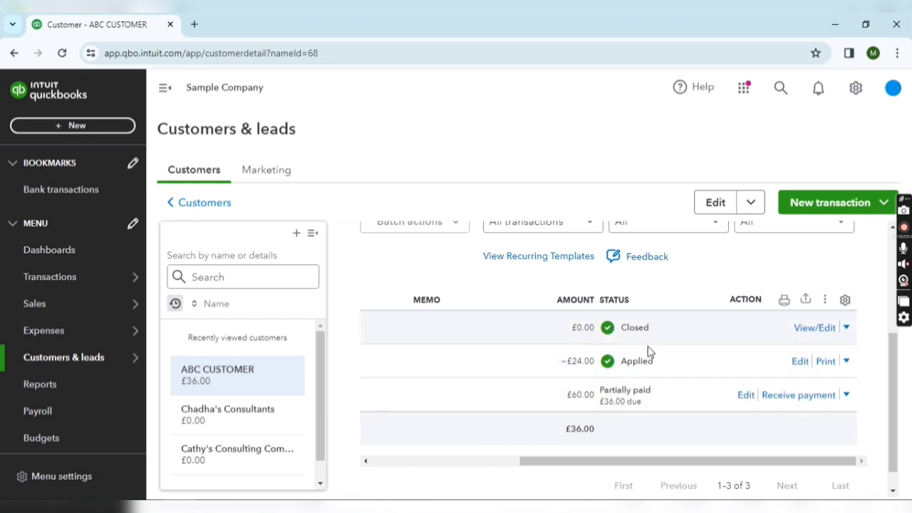